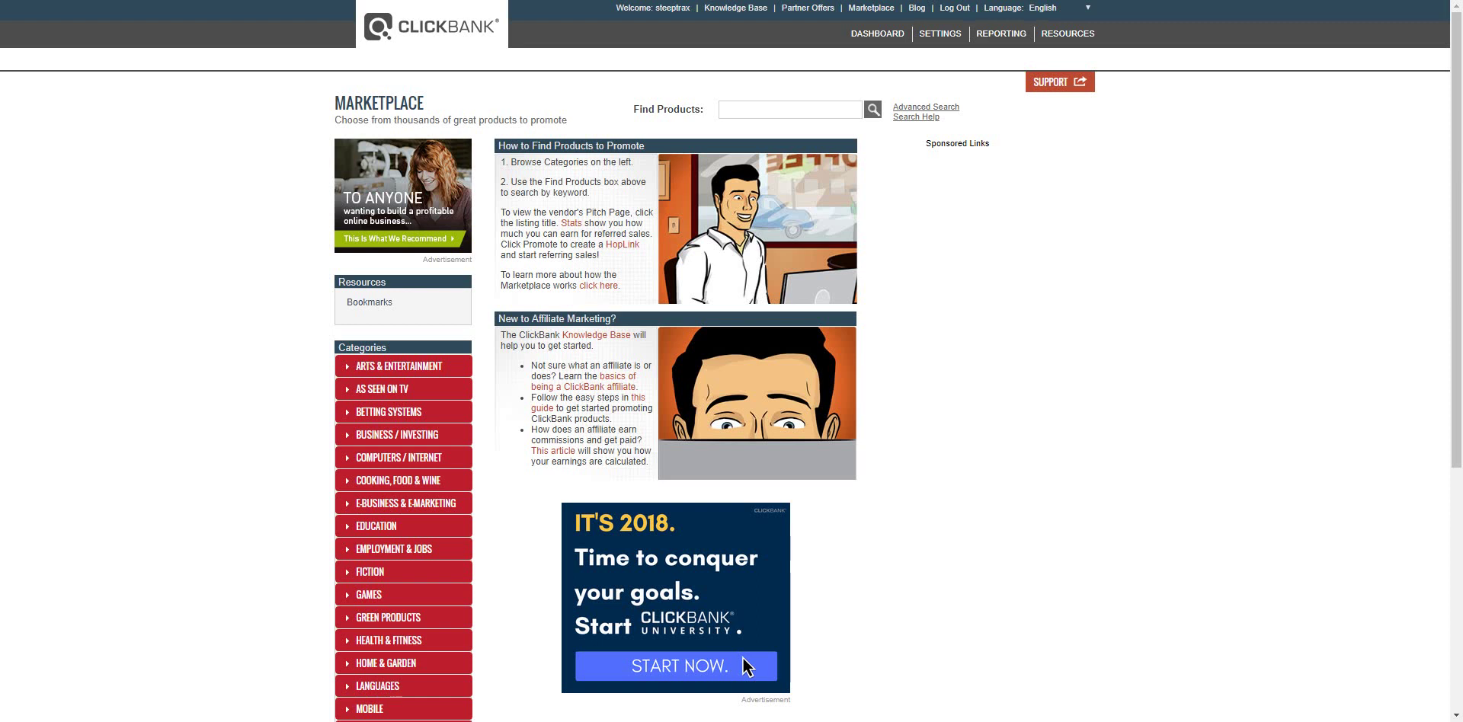
# Step: List the ClickBank Marketplace products under Business / Investing : Personal Finance
pyautogui.scroll(-1, 742, 657)
pyautogui.scroll(1, 743, 657)
pyautogui.press('Tab')
pyautogui.press('Tab')
pyautogui.press('Tab')
pyautogui.press('Tab')
pyautogui.hotkey('shift', 'Tab')
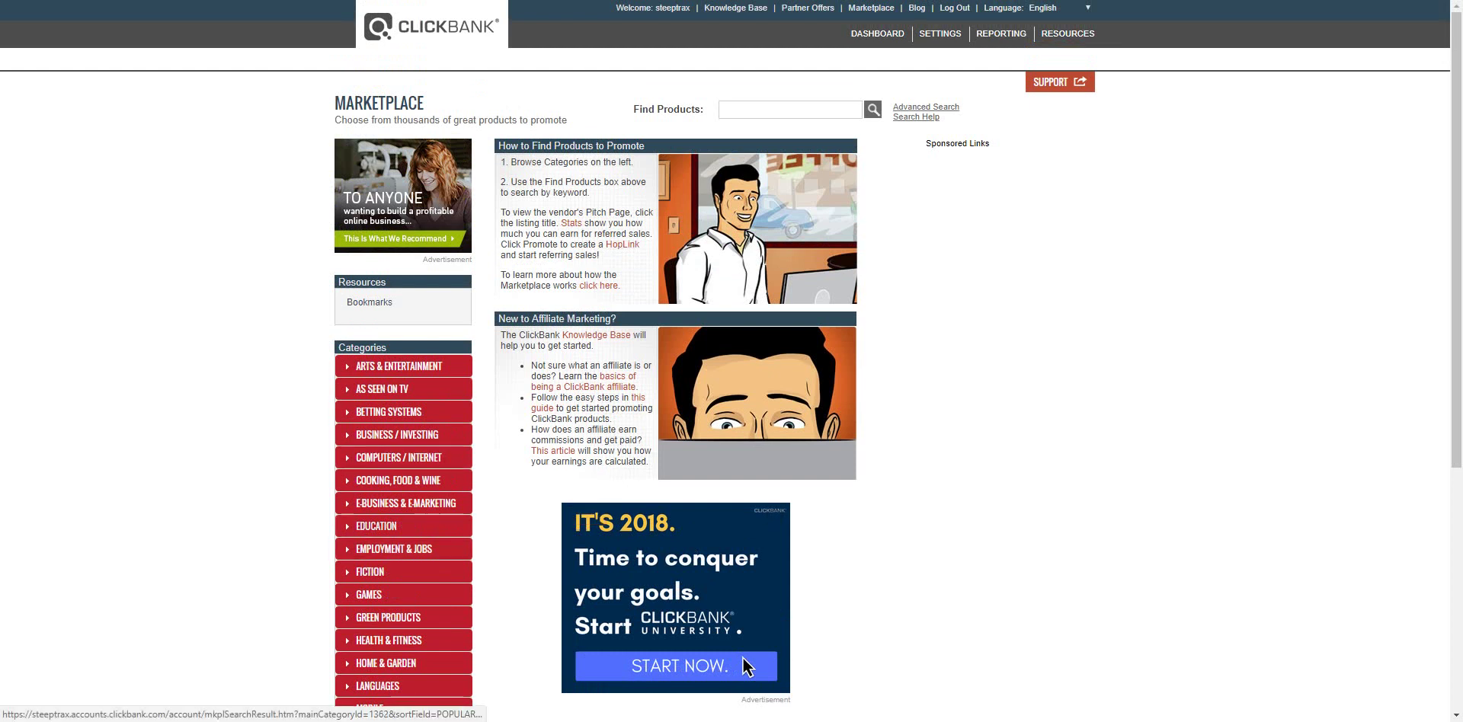
pyautogui.hotkey('shift', 'Tab')
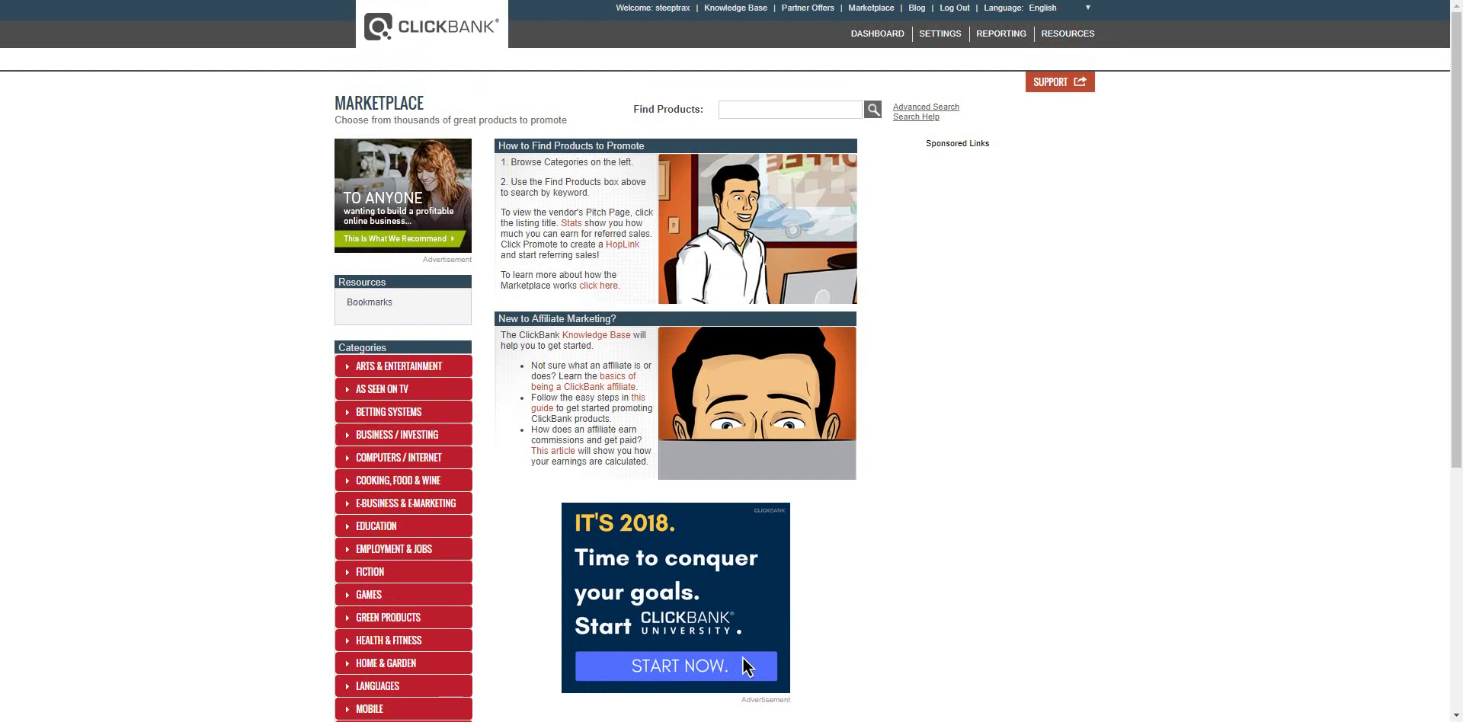
pyautogui.press('Return')
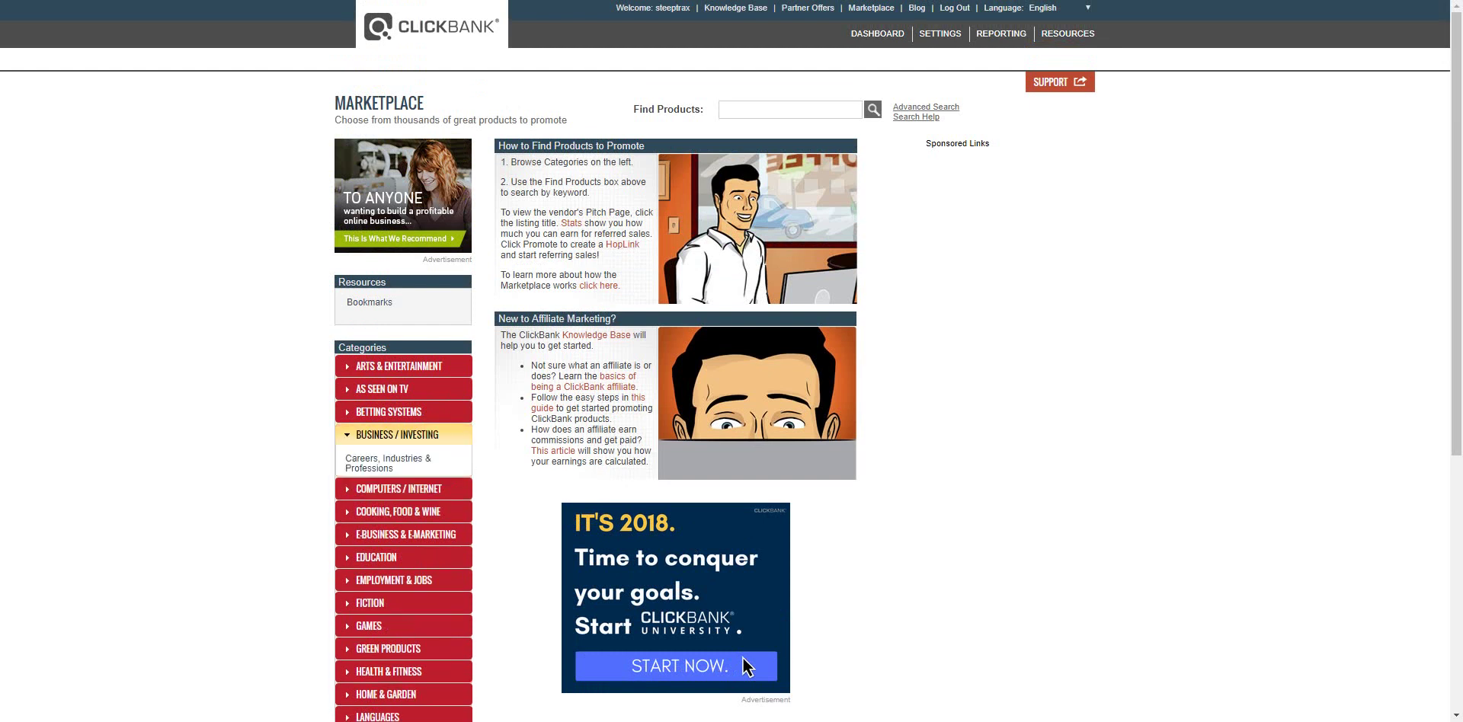
pyautogui.scroll(-2, 743, 658)
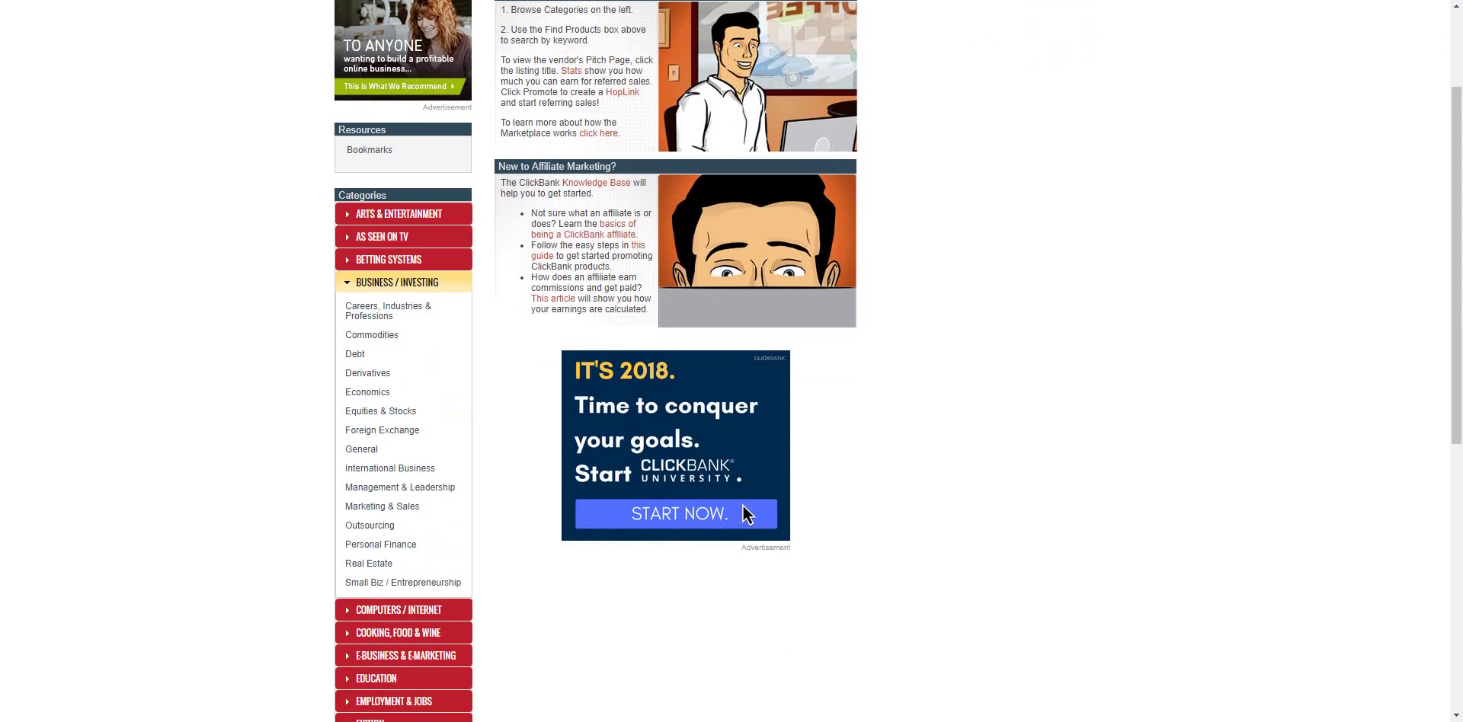
pyautogui.hotkey('shift', 'Tab')
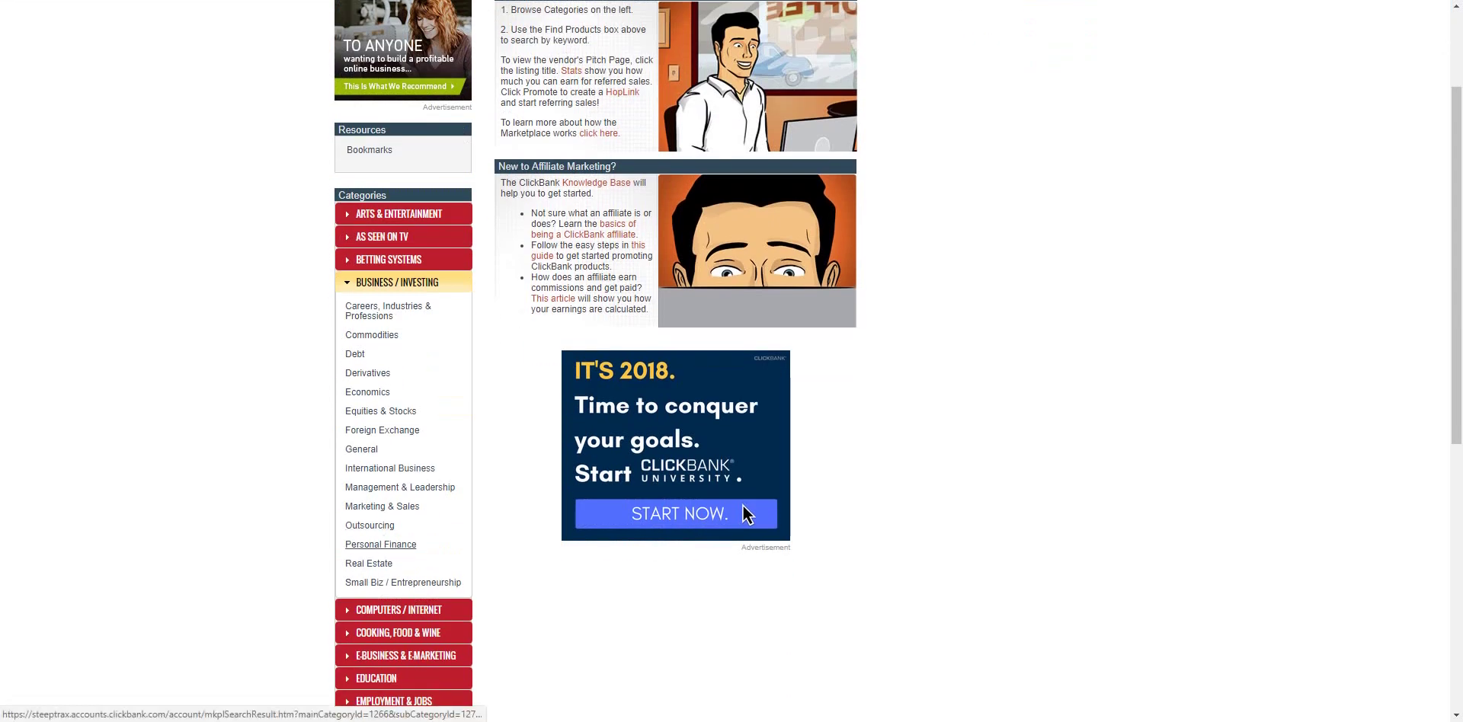
pyautogui.press('Return')
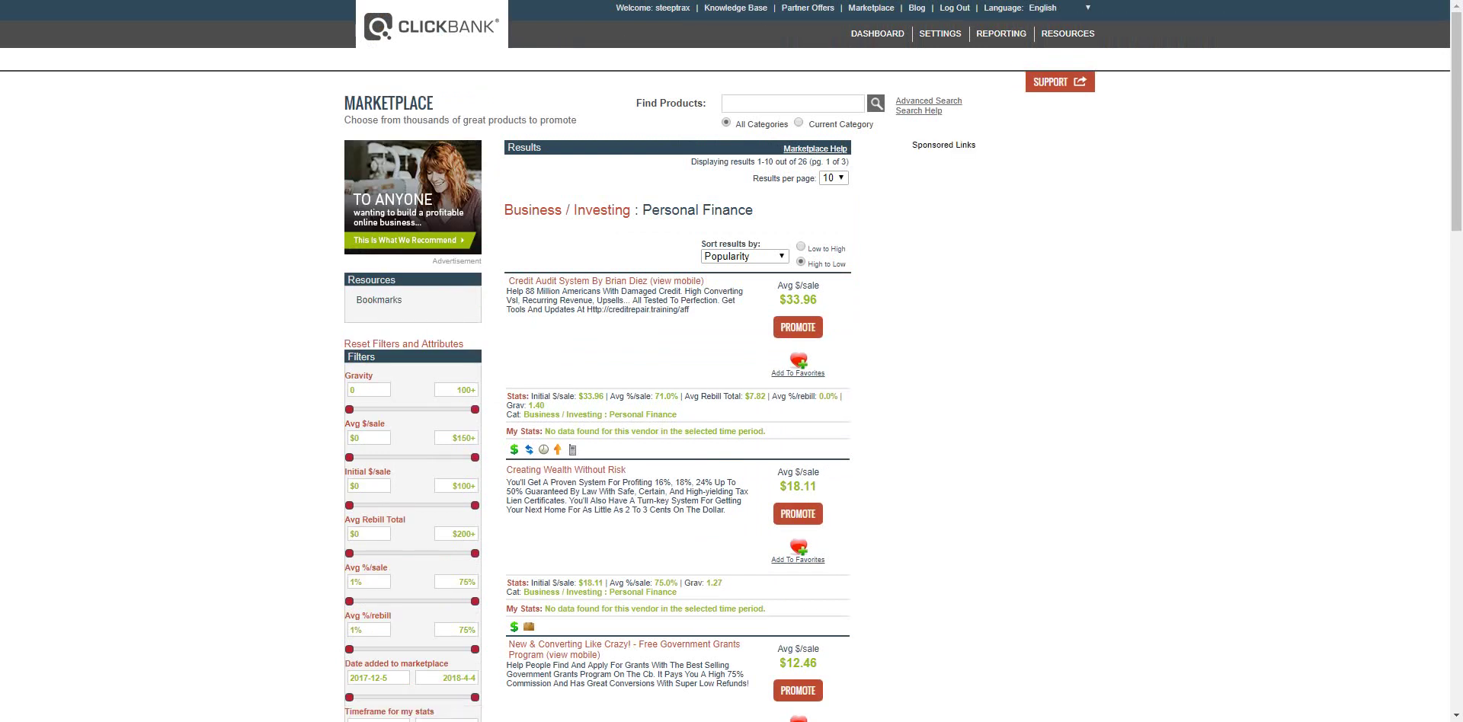
# Step: Create a HopLink for Credit Audit System and select its URL to copy
pyautogui.click(798, 327)
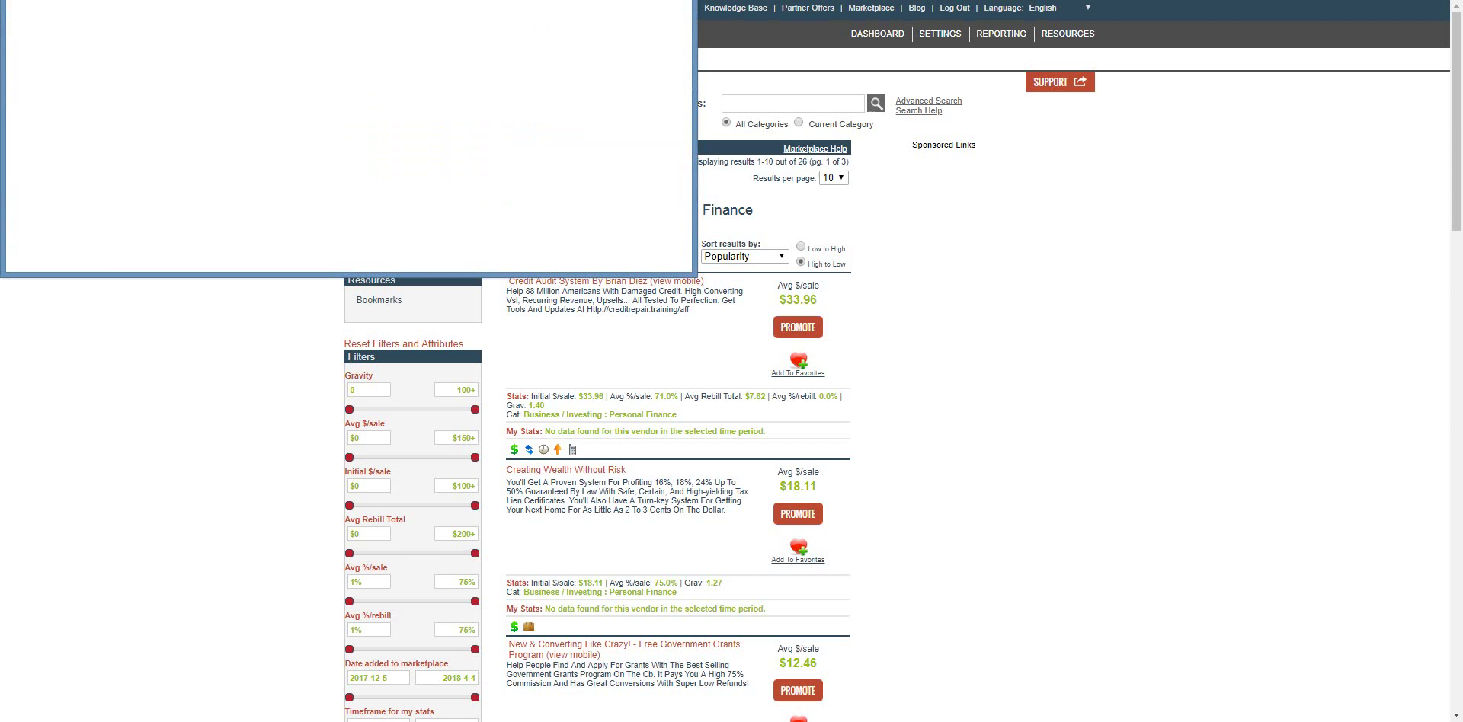
pyautogui.click(155, 122)
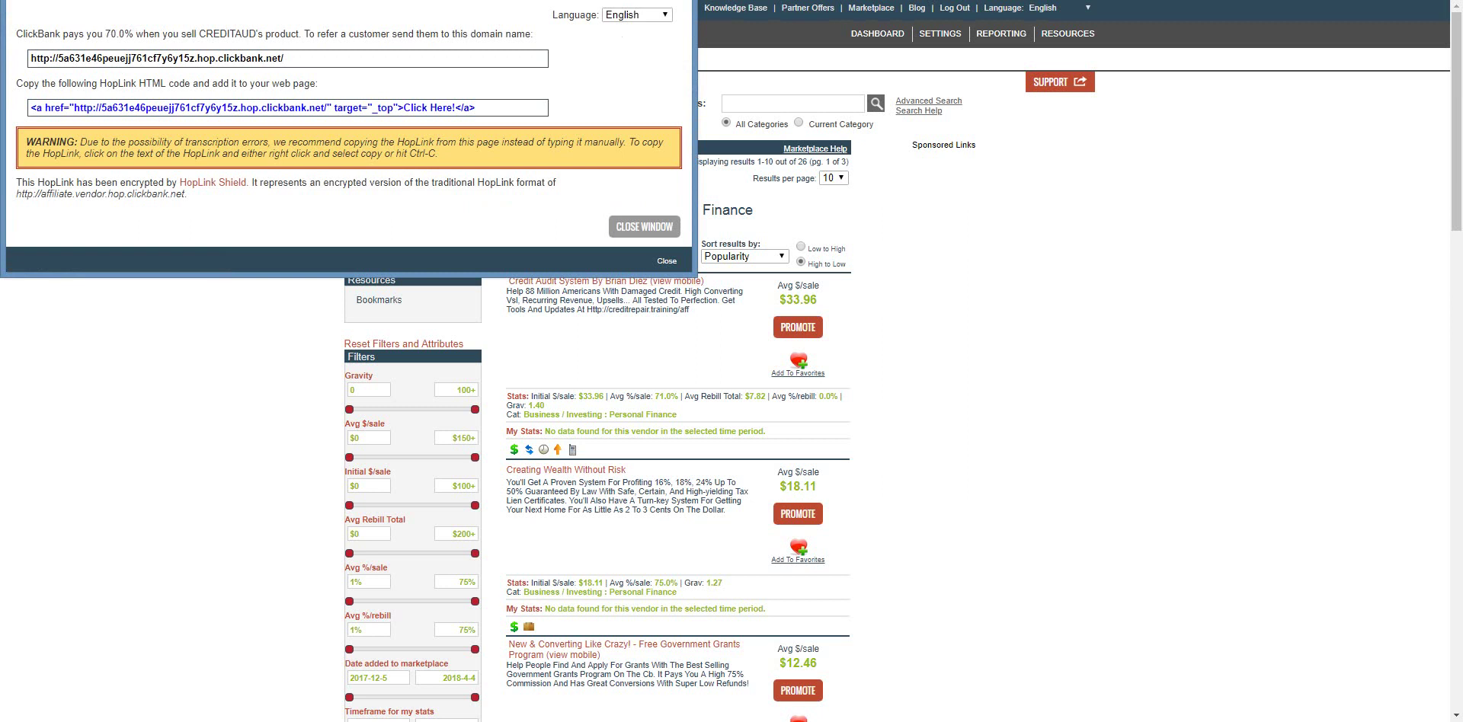
pyautogui.click(156, 59)
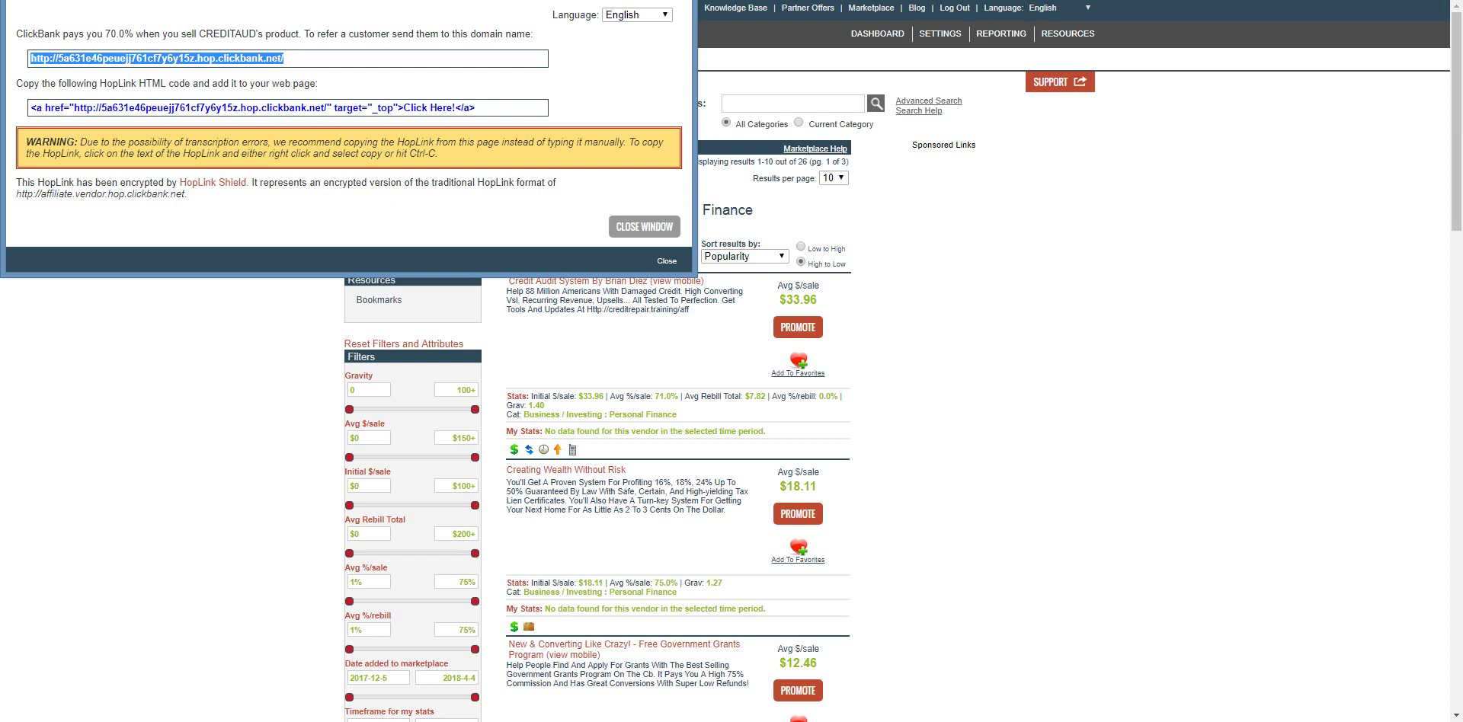
# Step: Close the HopLink window and start a new link on ClickMagick's Tracking Links page
pyautogui.hotkey('ctrl', 'w')
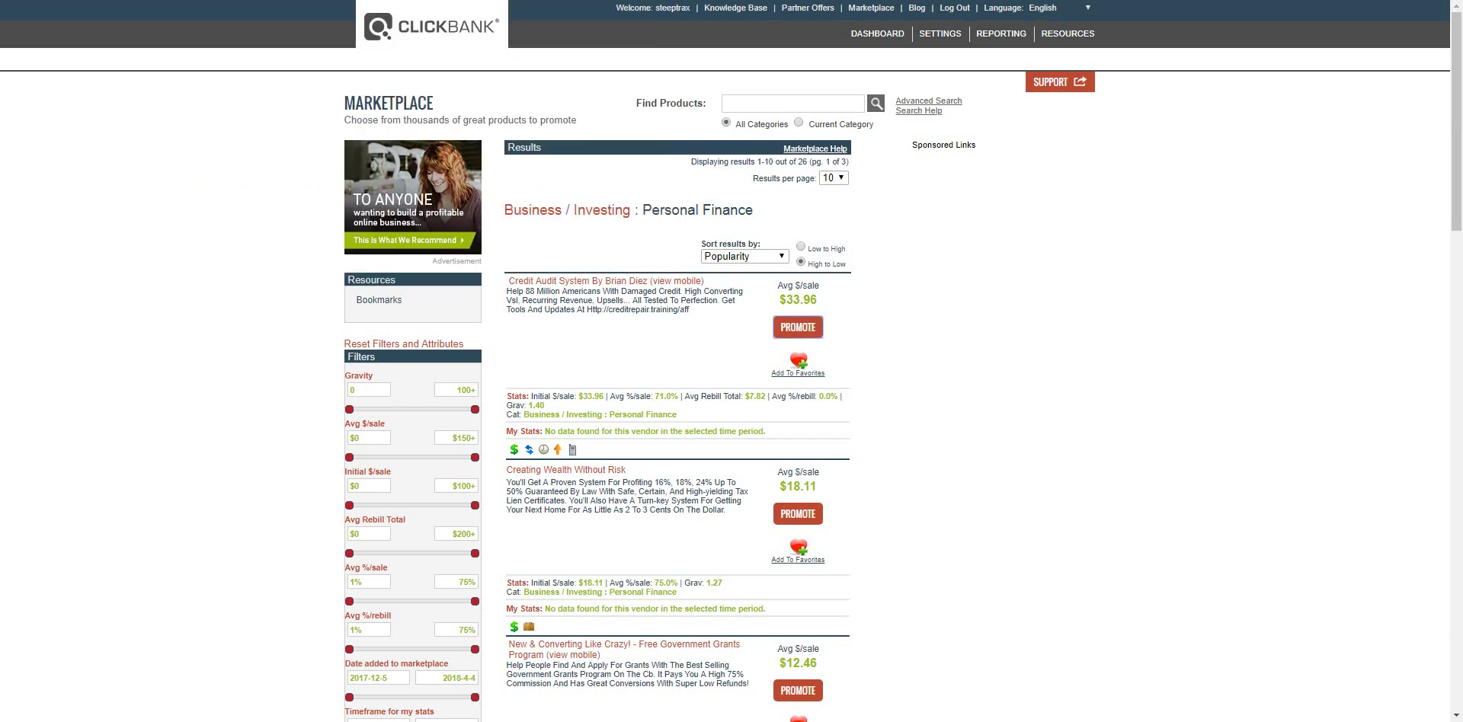
pyautogui.hotkey('ctrl', 'Tab')
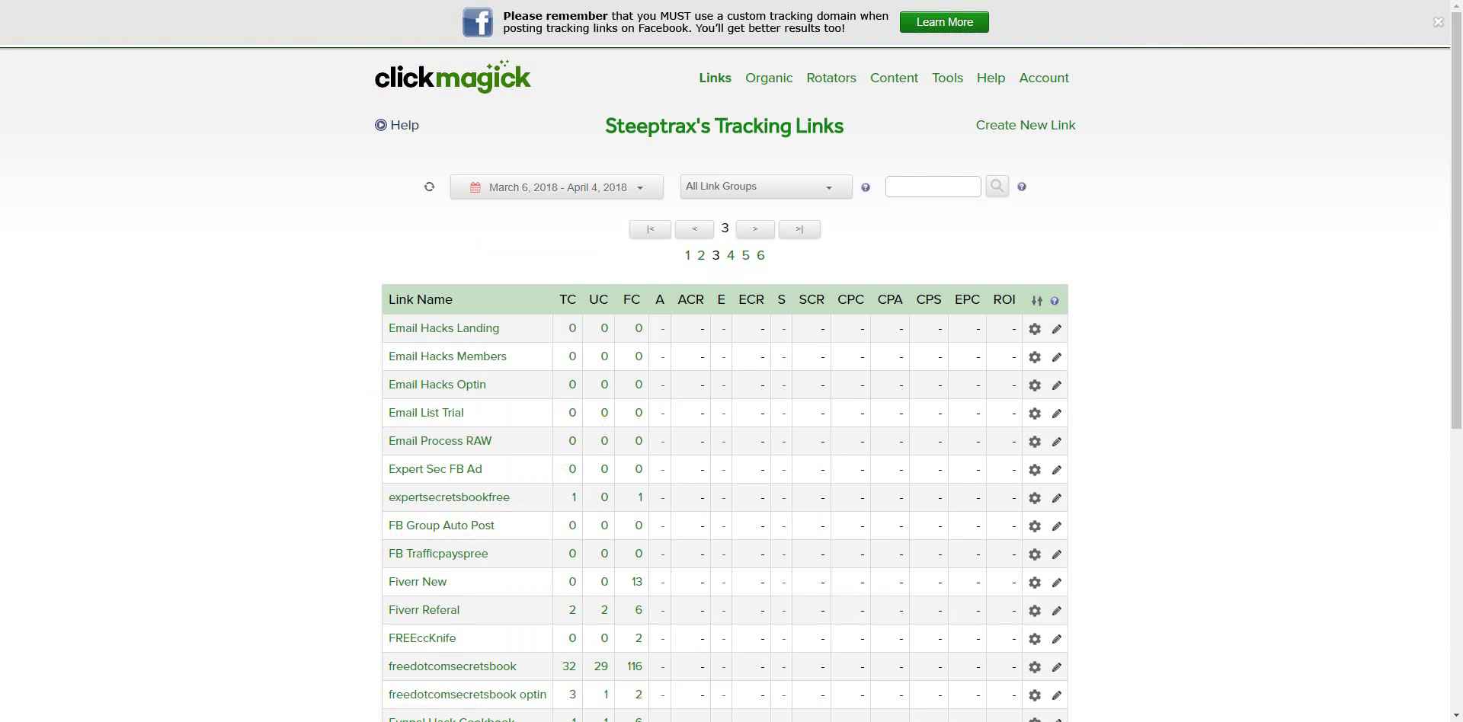
pyautogui.click(1025, 125)
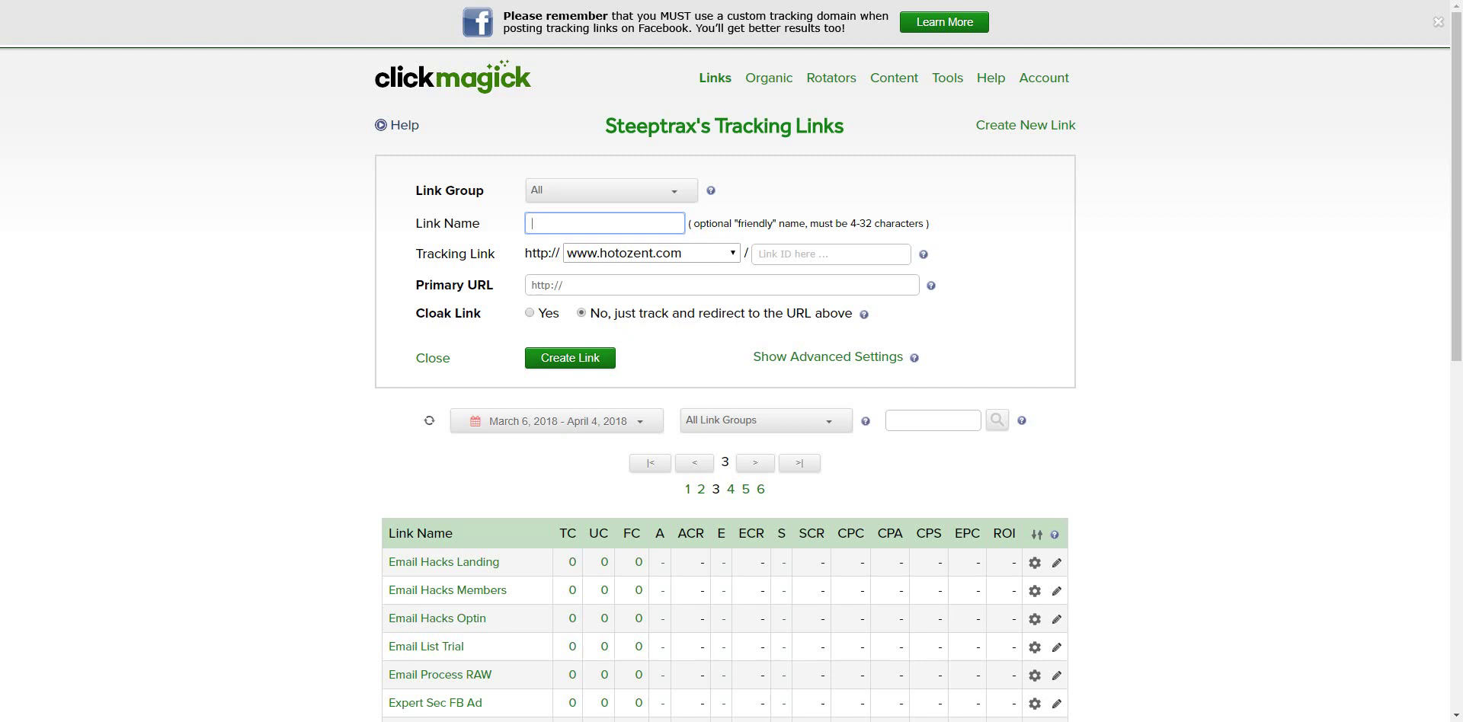
# Step: Name the tracking link 'Personal Finance' with link ID 'finance'
pyautogui.press('Tab')
pyautogui.press('Tab')
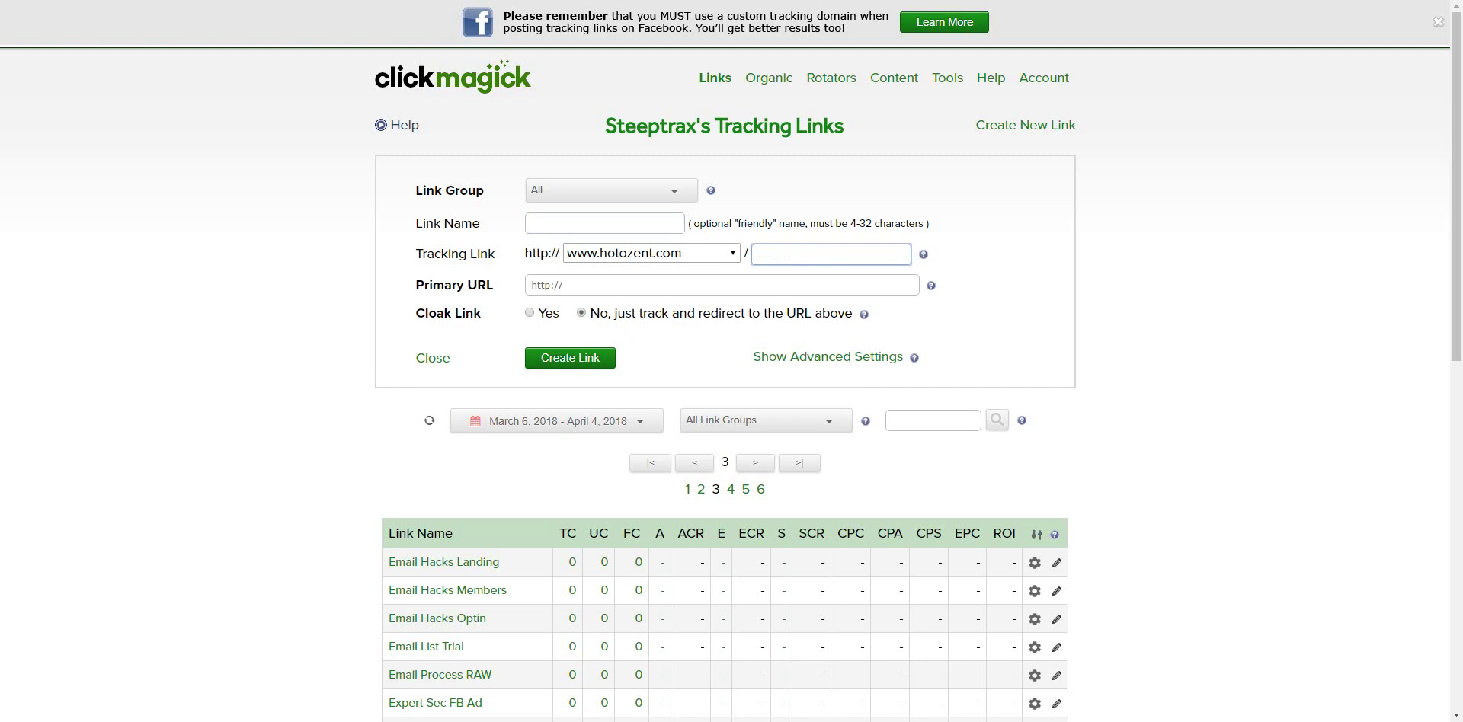
pyautogui.hotkey('shift', 'Tab')
pyautogui.hotkey('shift', 'Tab')
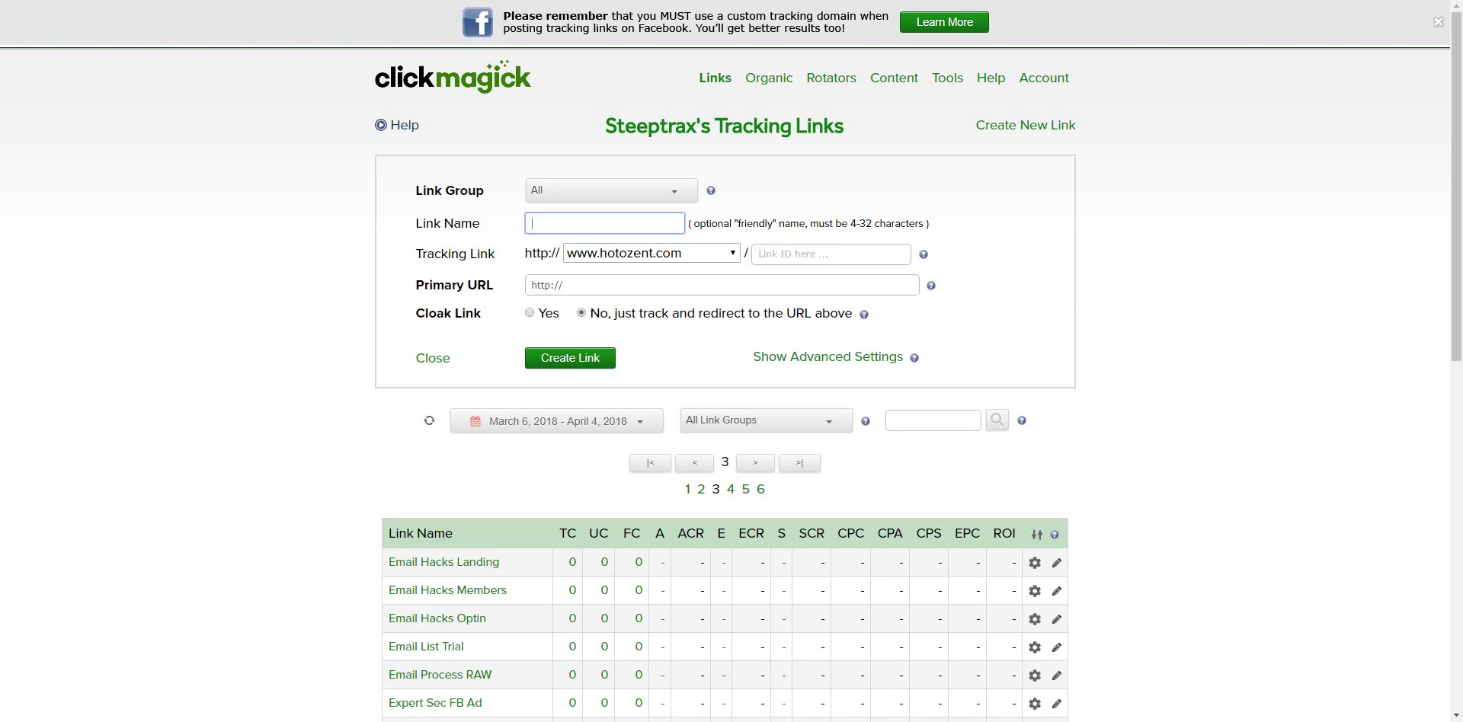
pyautogui.write('Per')
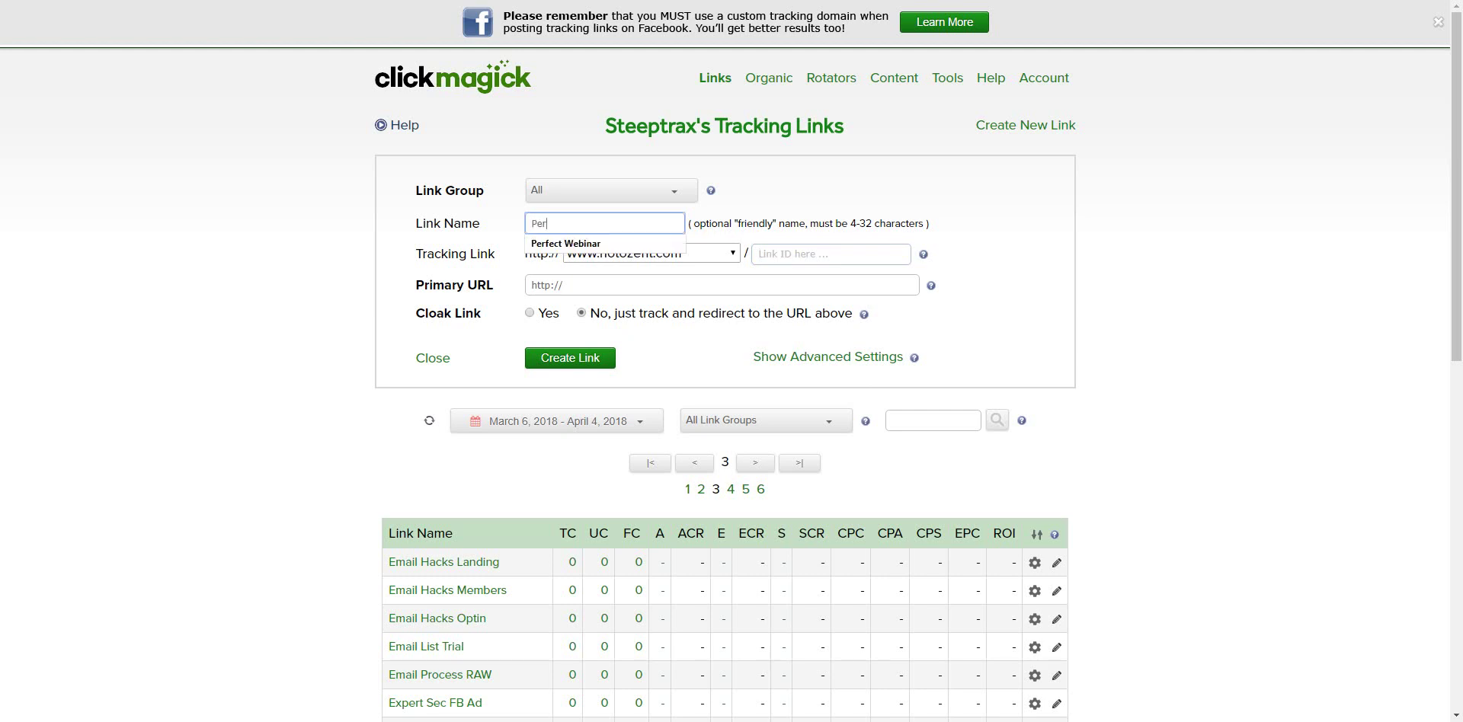
pyautogui.write('son ')
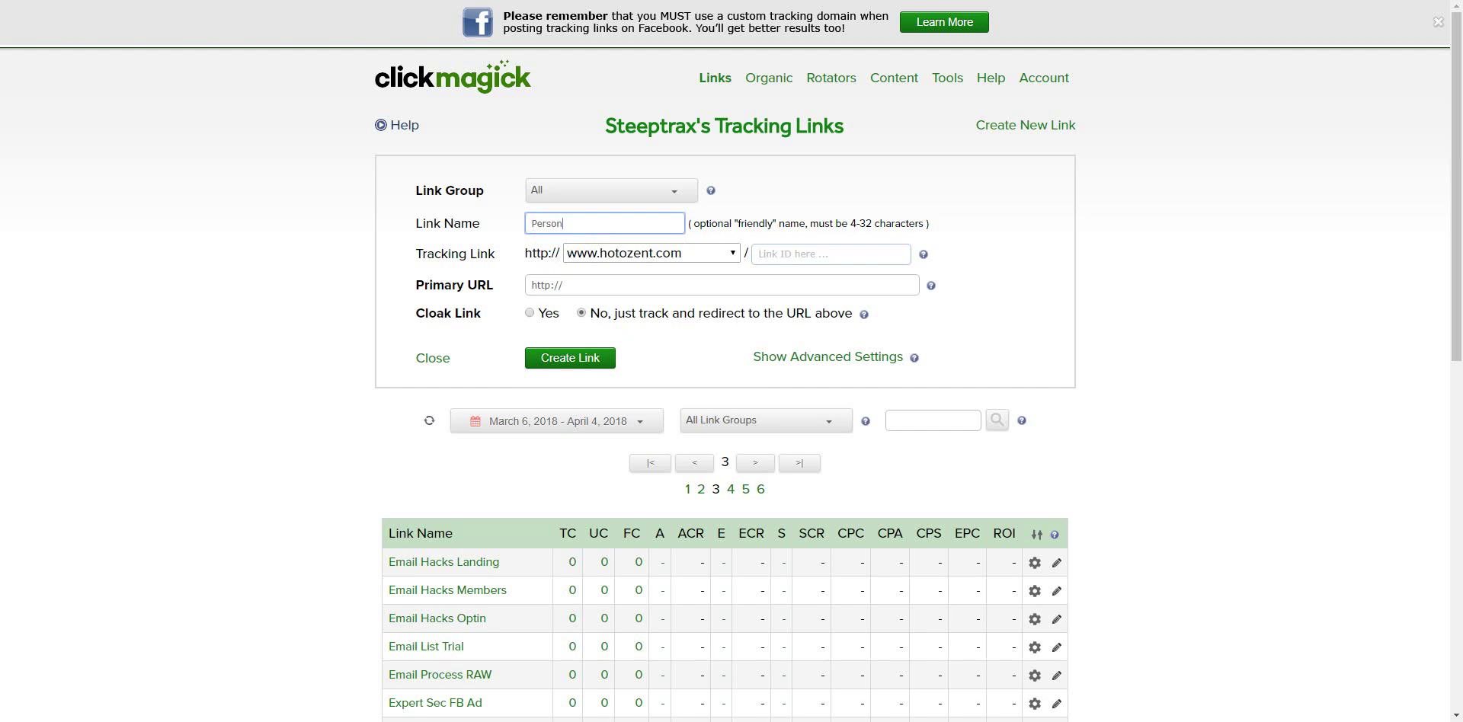
pyautogui.write('al Finance')
pyautogui.press('Tab')
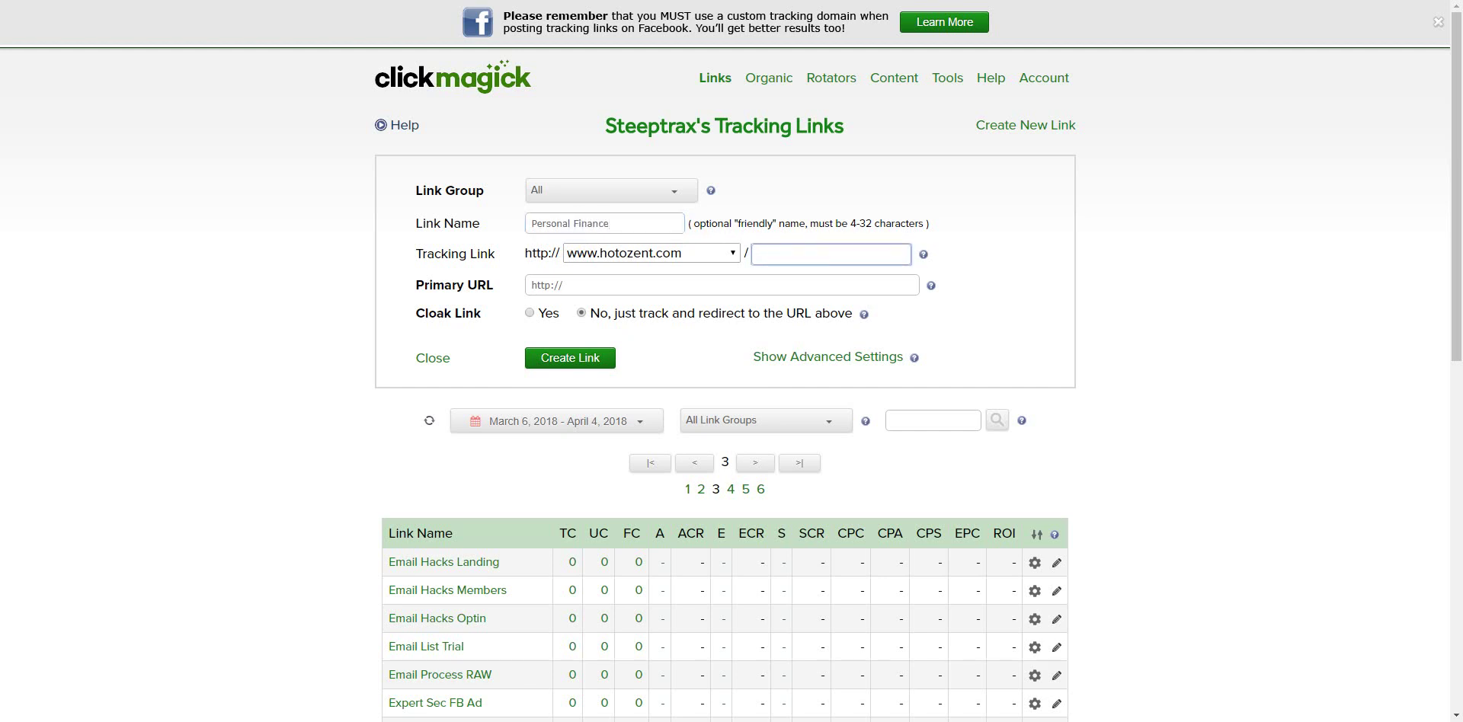
pyautogui.write('PFina')
pyautogui.press('BackSpace')
pyautogui.press('BackSpace')
pyautogui.press('BackSpace')
pyautogui.press('BackSpace')
pyautogui.press('BackSpace')
pyautogui.write('in')
pyautogui.write('ance')
# Step: Paste the ClickBank HopLink as the primary URL and submit the new link
pyautogui.press('Tab')
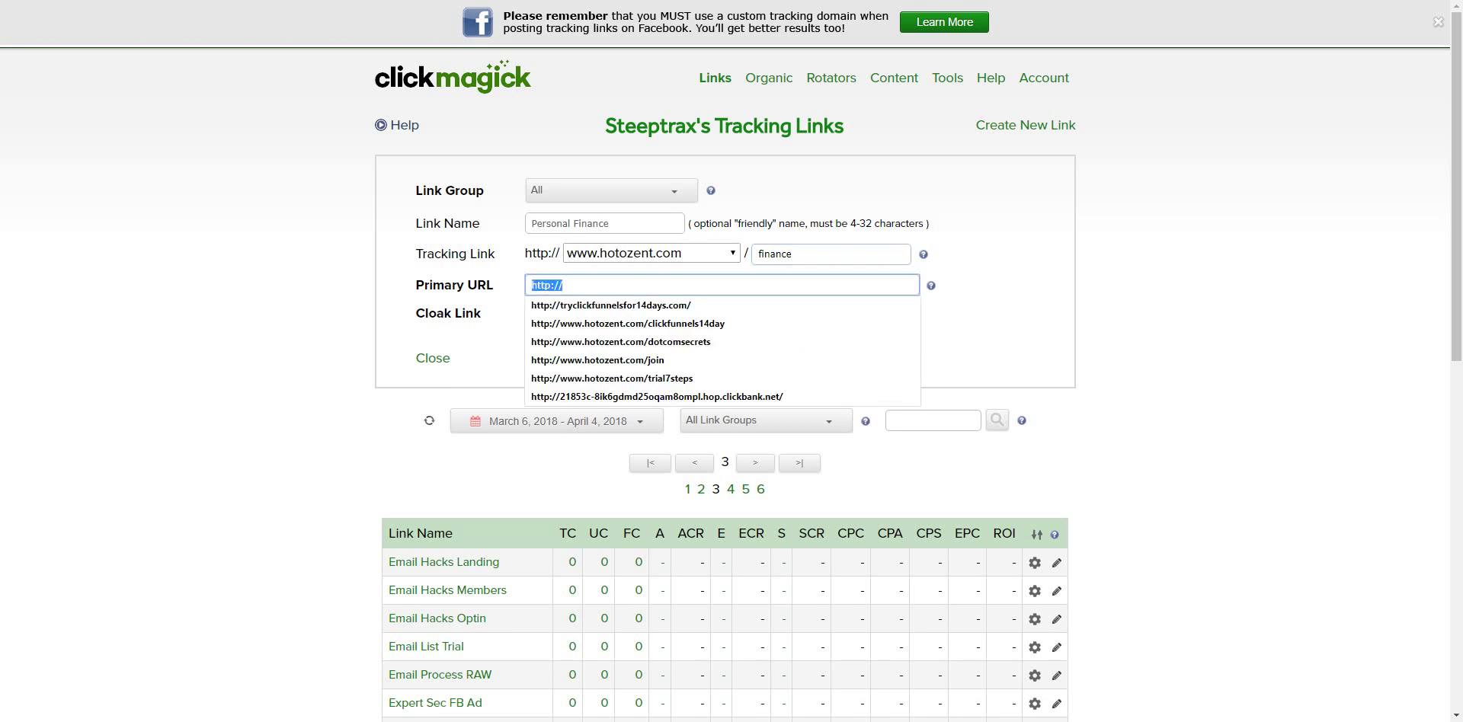
pyautogui.write('http://5a631e46peuejj761cf7y6y15z.hop.clickbank.net/')
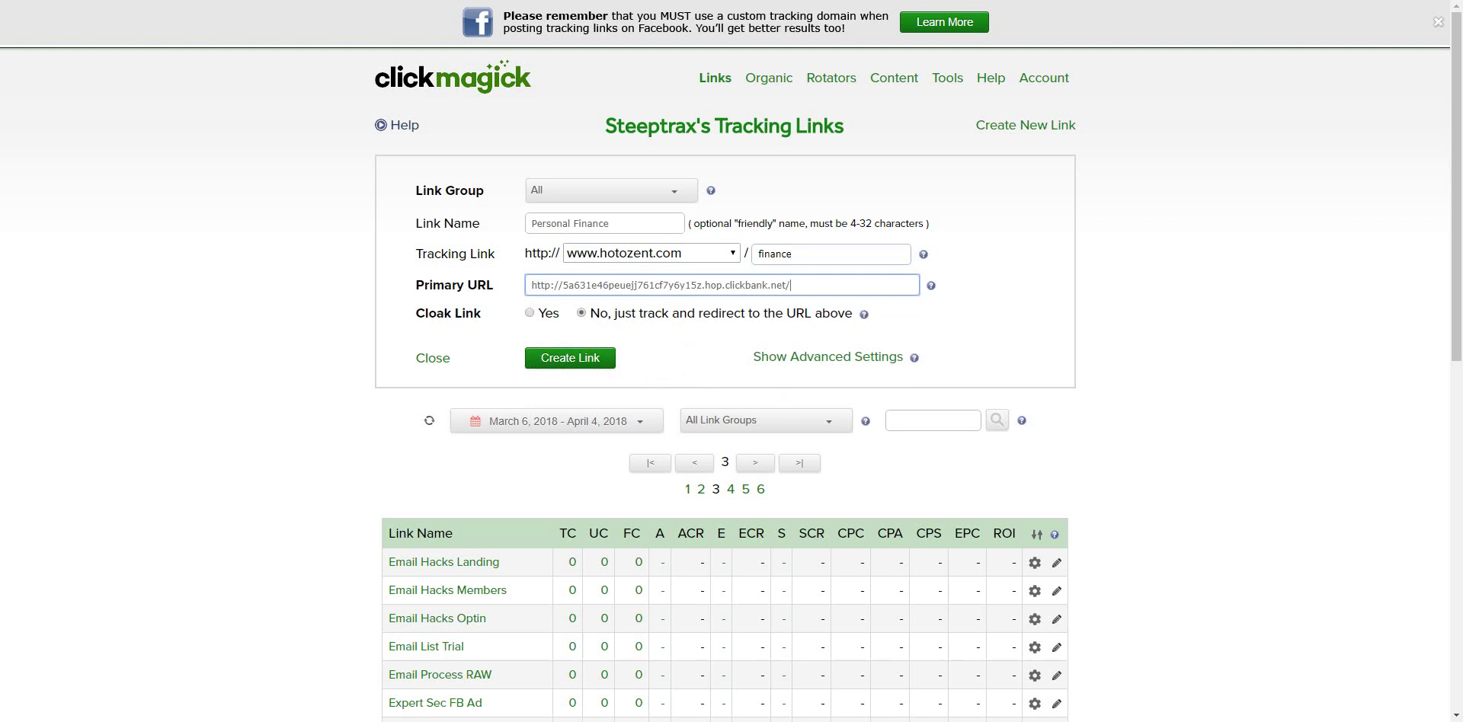
pyautogui.press('Return')
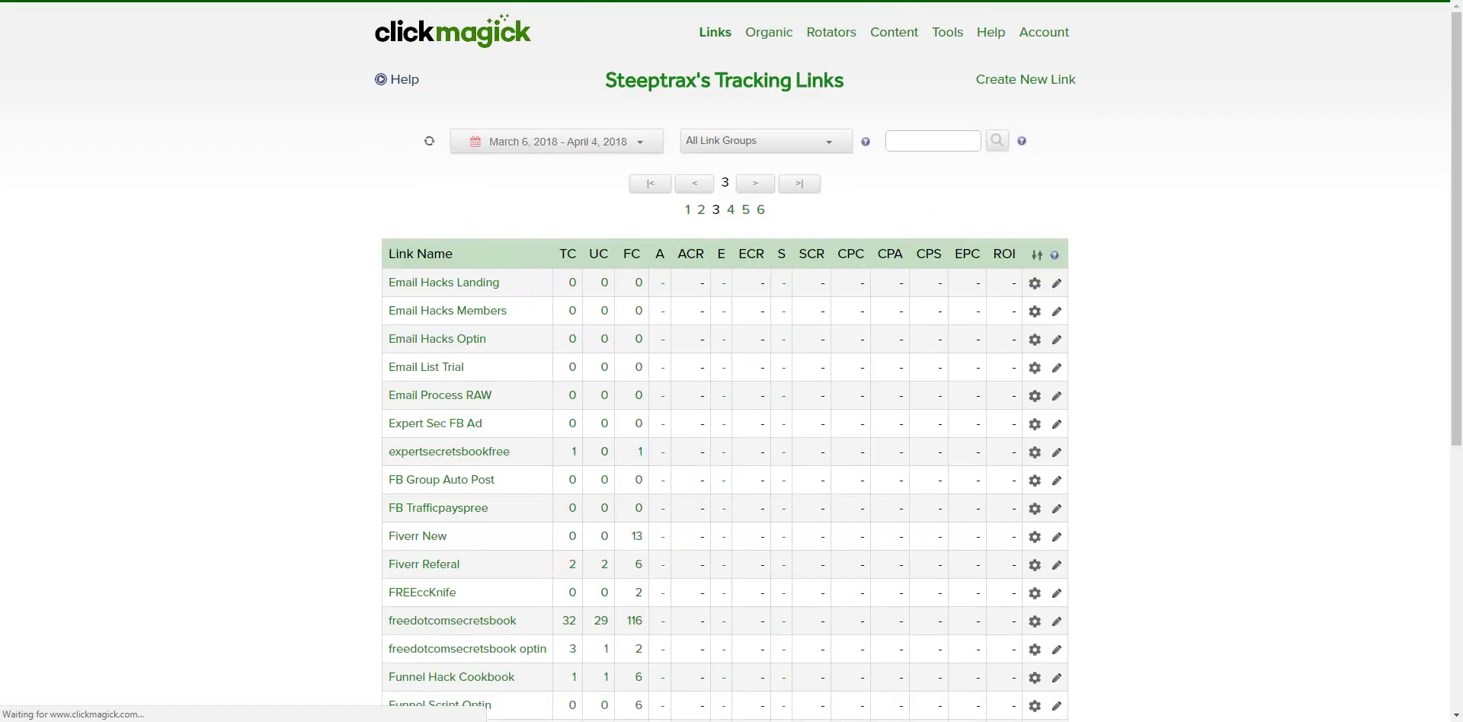
# Step: Show page 5 of the tracking links to find the new Personal Finance link
pyautogui.scroll(-3, 732, 361)
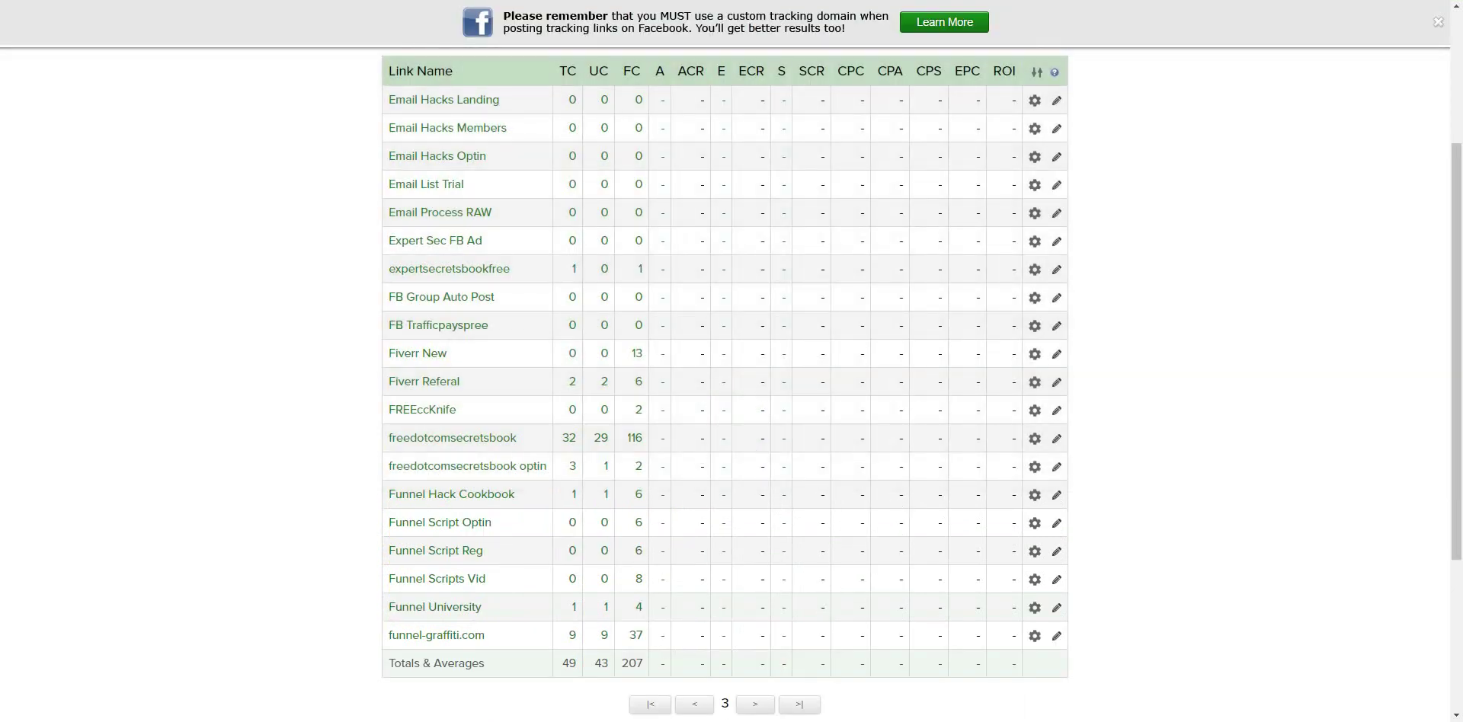
pyautogui.scroll(-2, 732, 361)
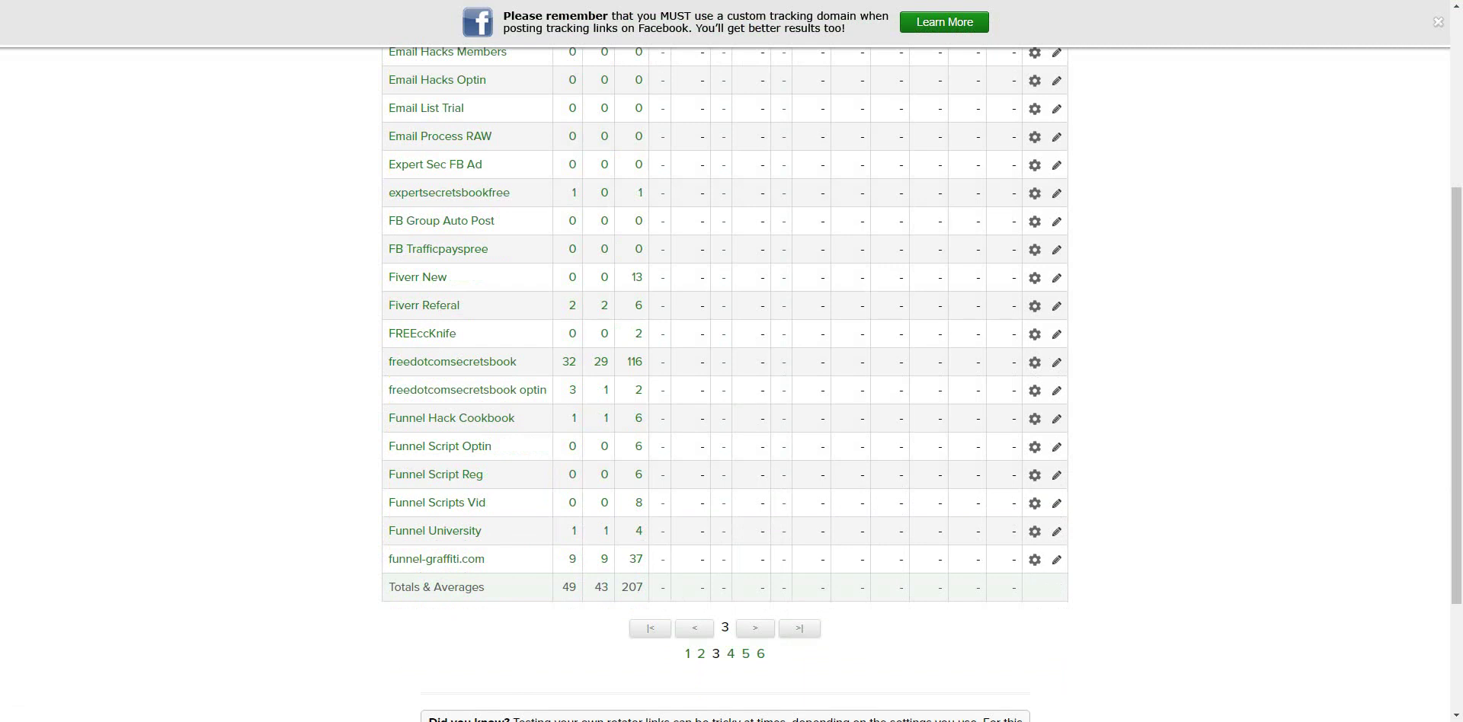
pyautogui.click(745, 653)
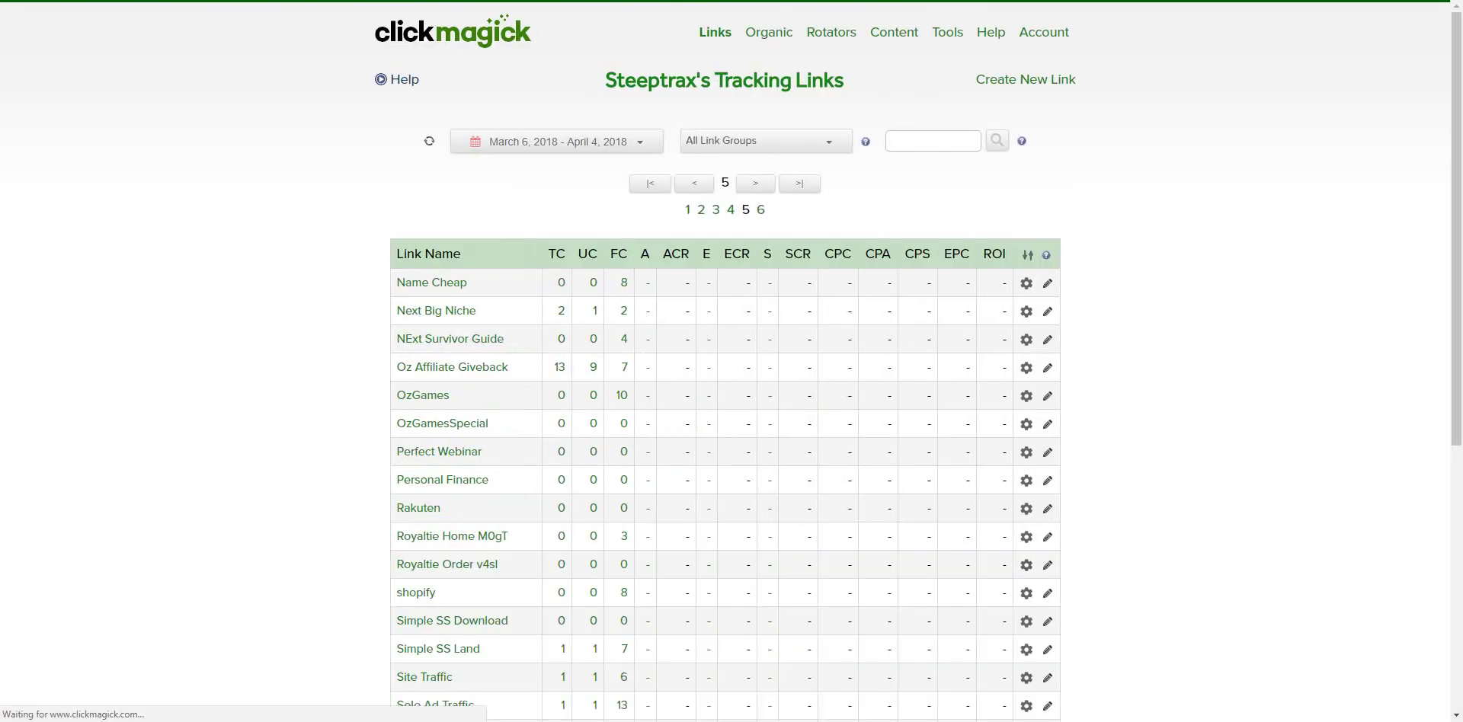
pyautogui.scroll(-2, 731, 381)
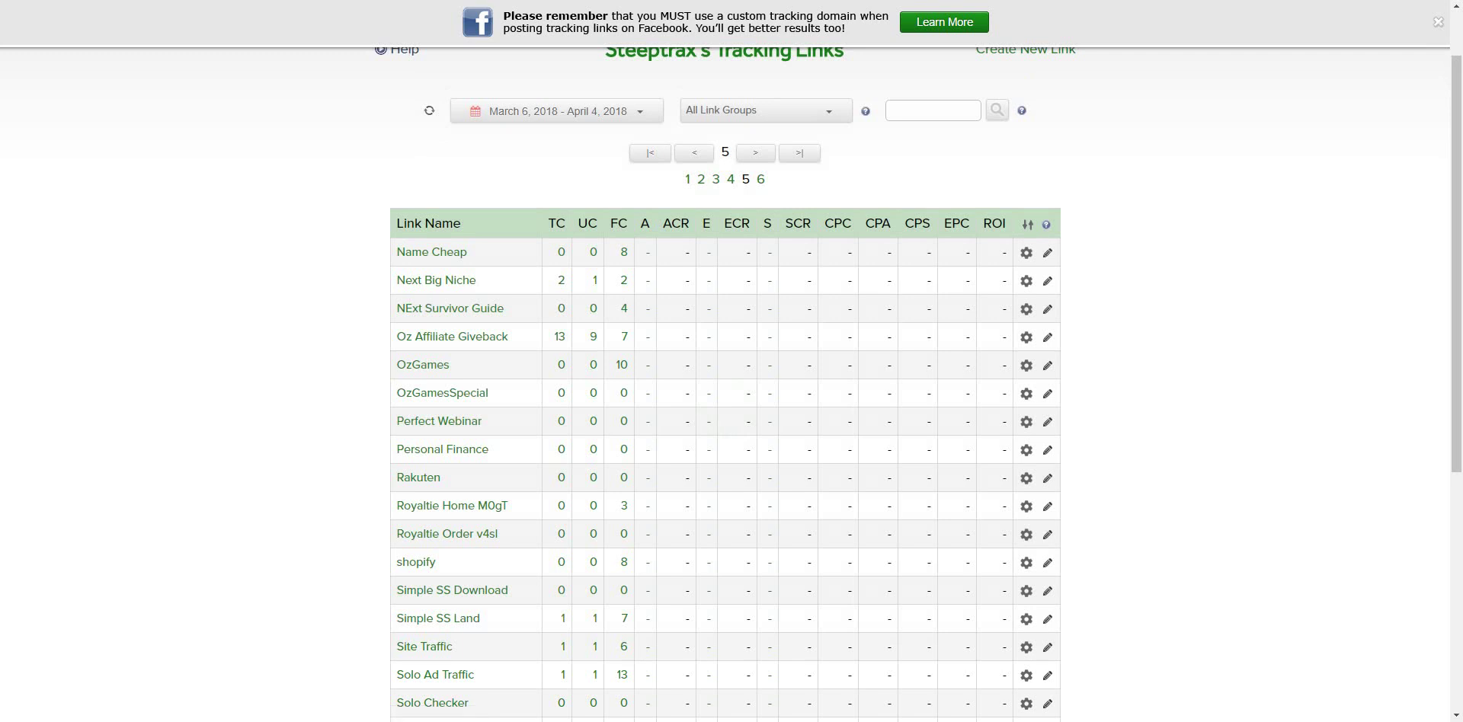
# Step: Expand the Personal Finance link's settings to check hotozent.com/finance and its HopLink destination
pyautogui.click(442, 449)
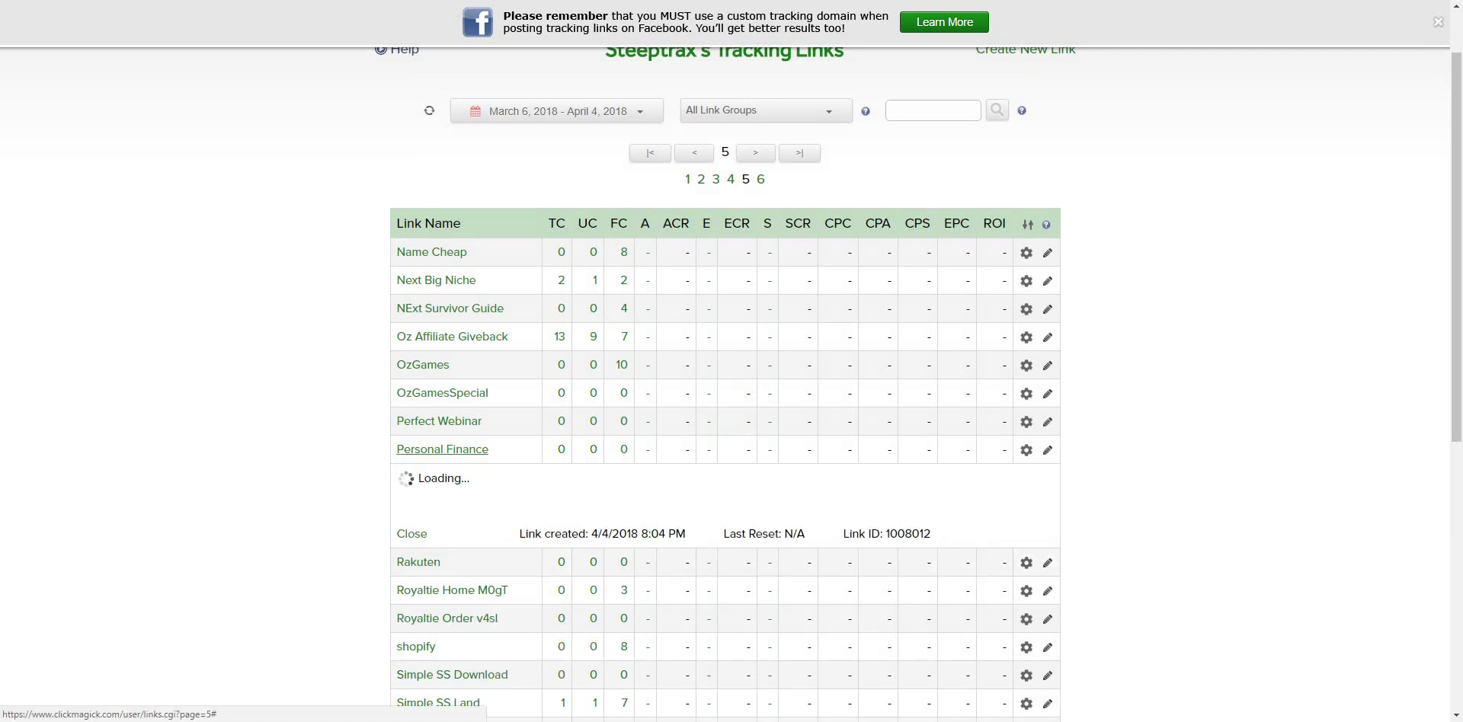
pyautogui.scroll(-1, 731, 457)
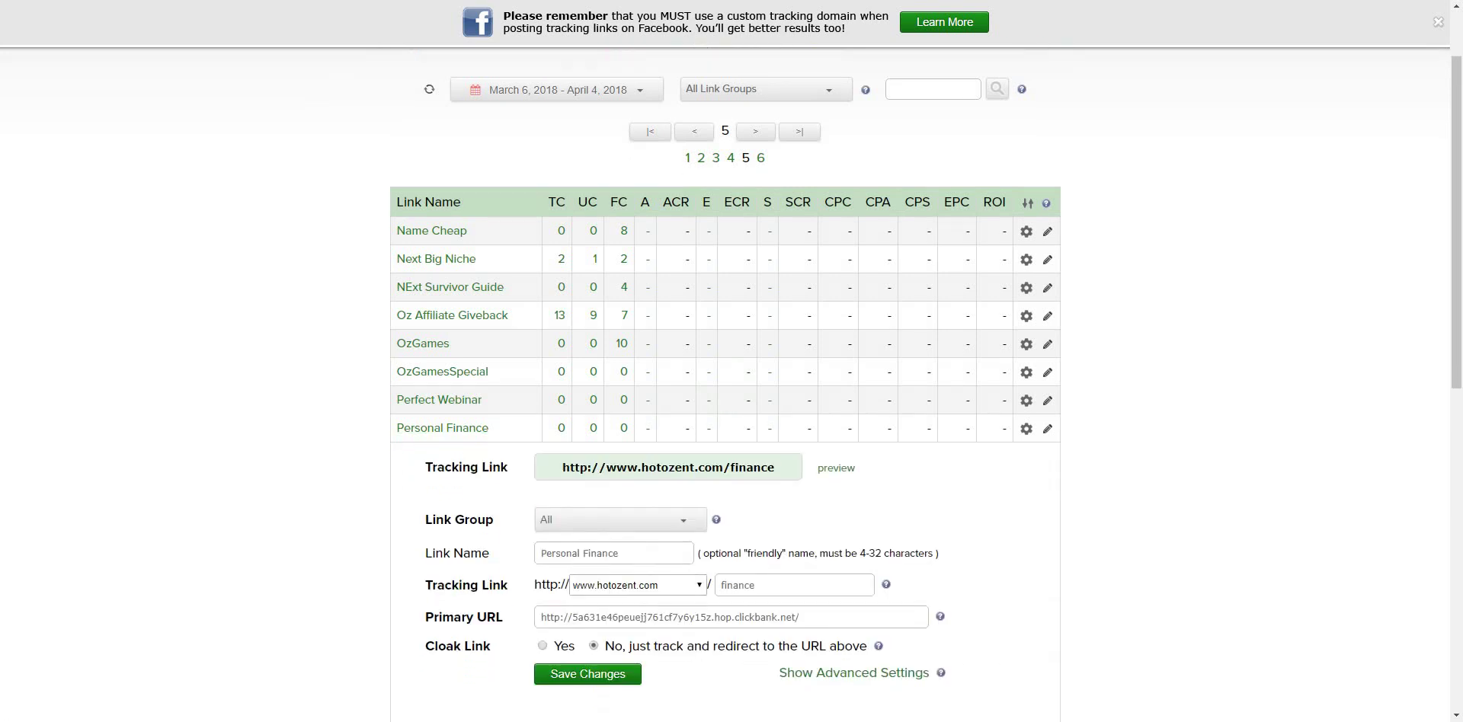